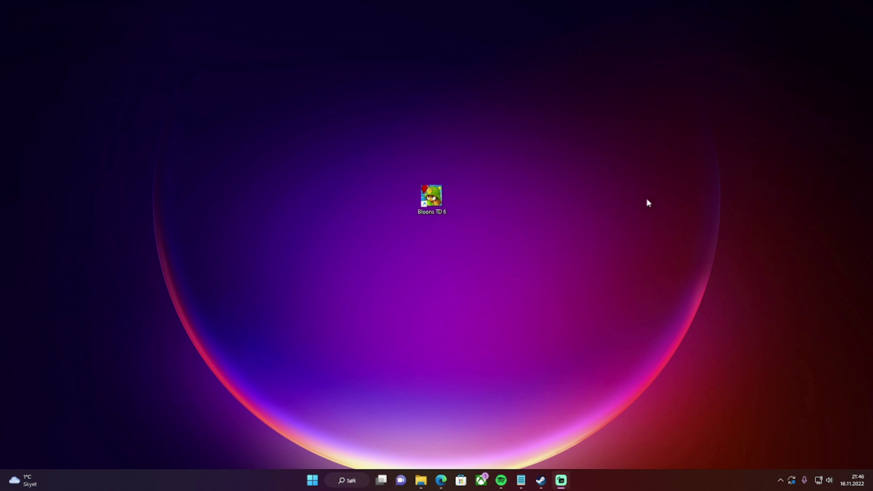
# Step: Launch Bloons TD 6 with the latest cloud save and quit the game from its home screen
pyautogui.doubleClick(441, 196)
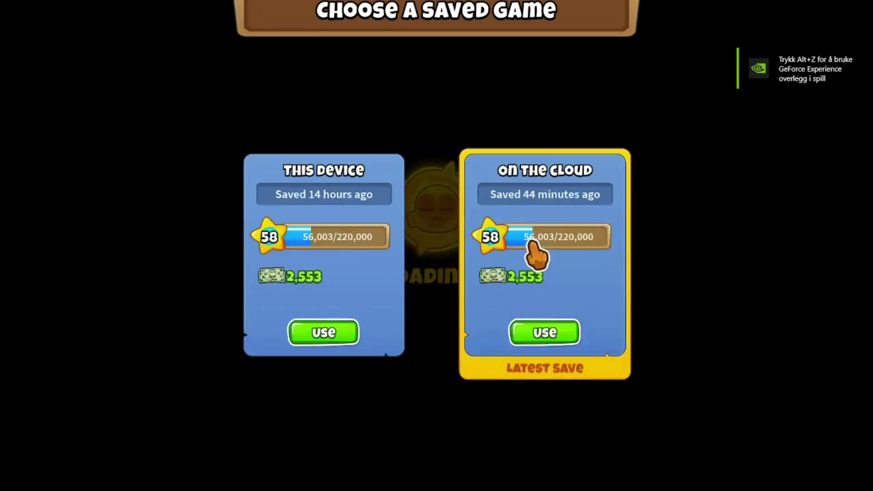
pyautogui.click(599, 359)
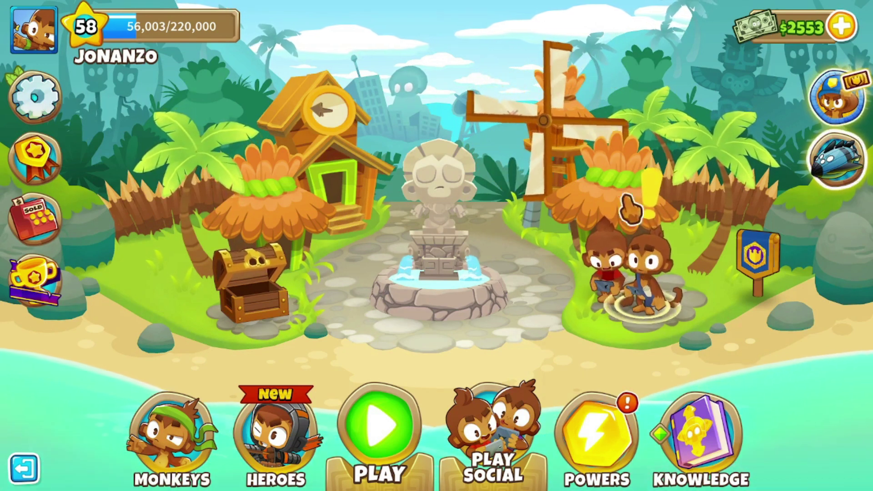
pyautogui.press('Escape')
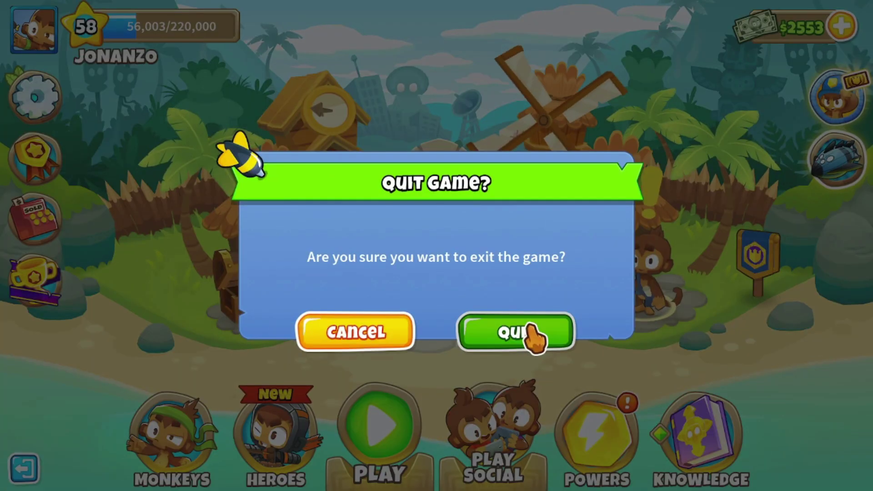
pyautogui.click(531, 327)
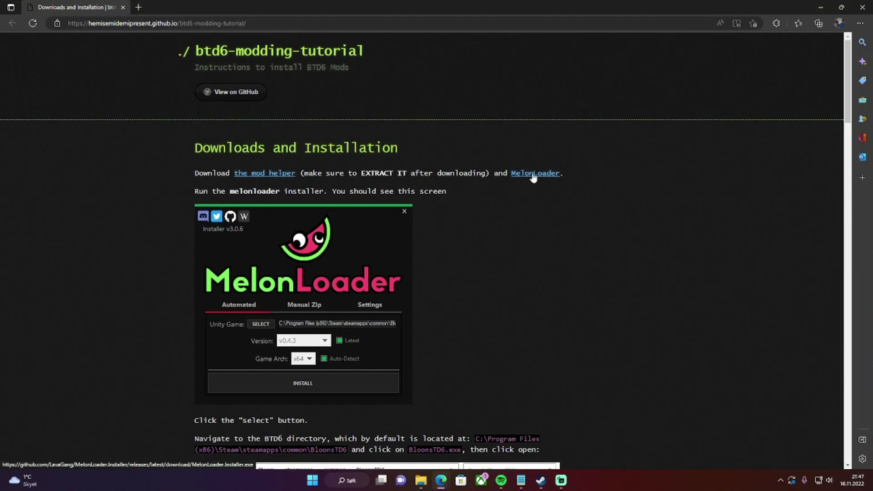
# Step: Download the MelonLoader installer from the btd6-modding-tutorial page and run it
pyautogui.click(555, 178)
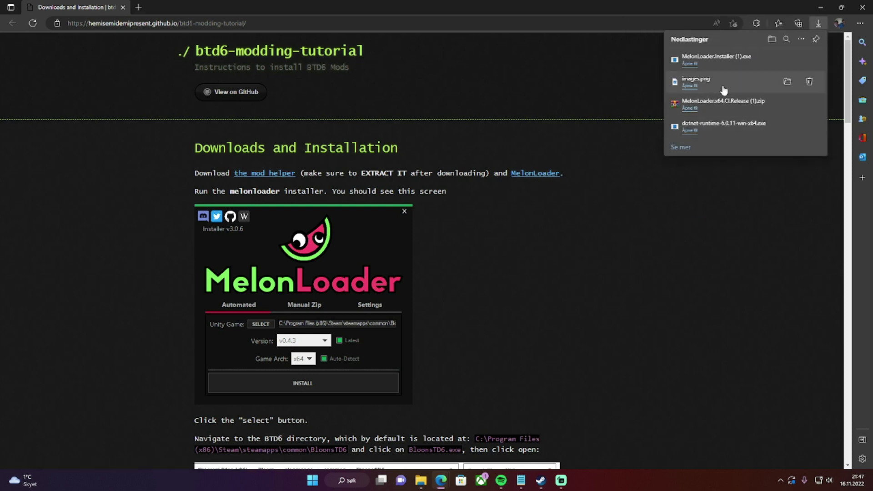
pyautogui.click(723, 61)
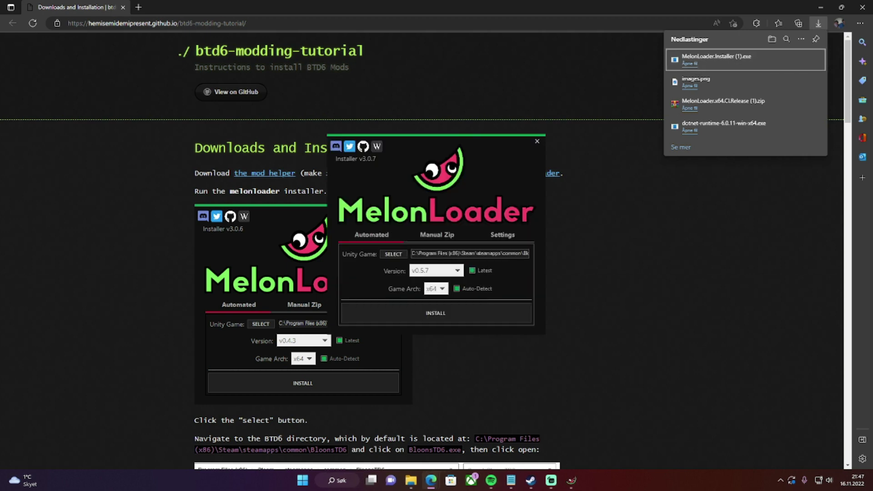
pyautogui.click(433, 239)
pyautogui.click(508, 238)
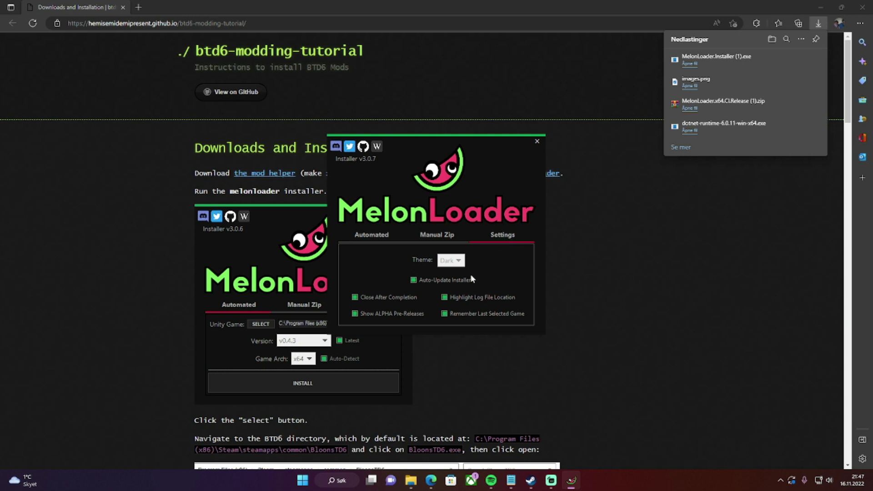
pyautogui.click(373, 237)
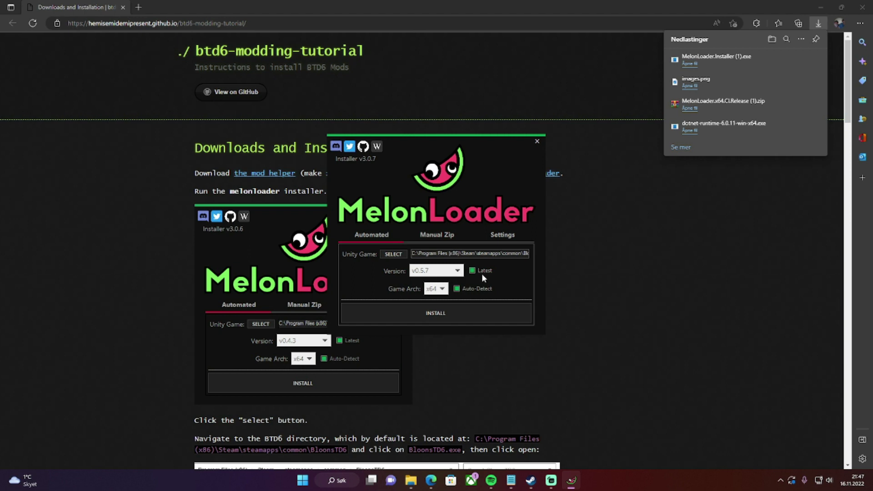
pyautogui.click(438, 235)
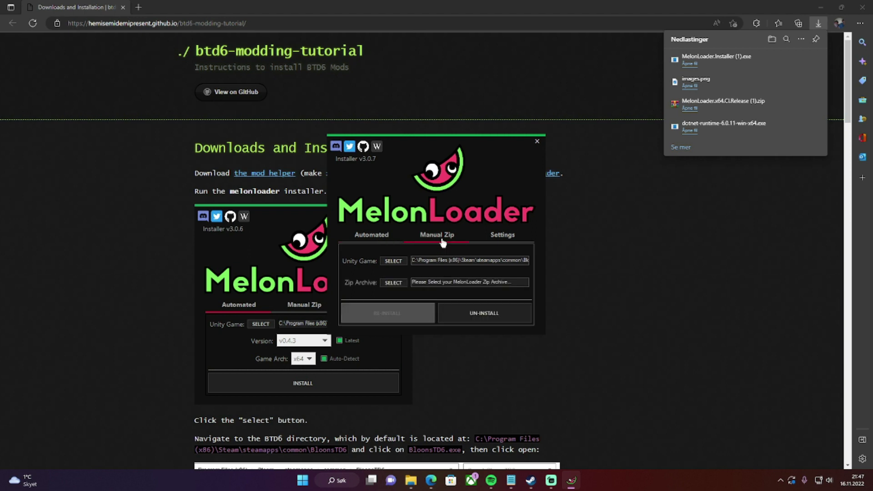
pyautogui.click(384, 236)
# Step: Start choosing the Unity game for the automated install and browse to the Steam folder in Programfiler (x86) on drive C
pyautogui.click(393, 255)
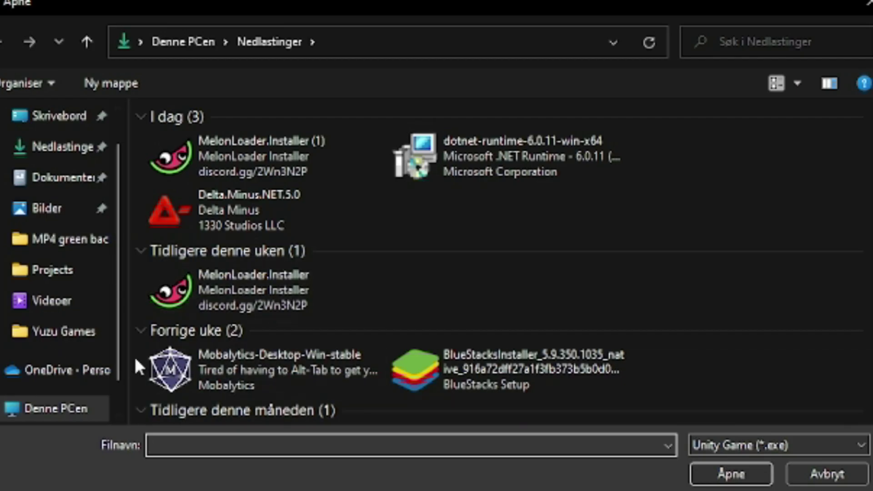
pyautogui.scroll(-1, 73, 337)
pyautogui.click(69, 354)
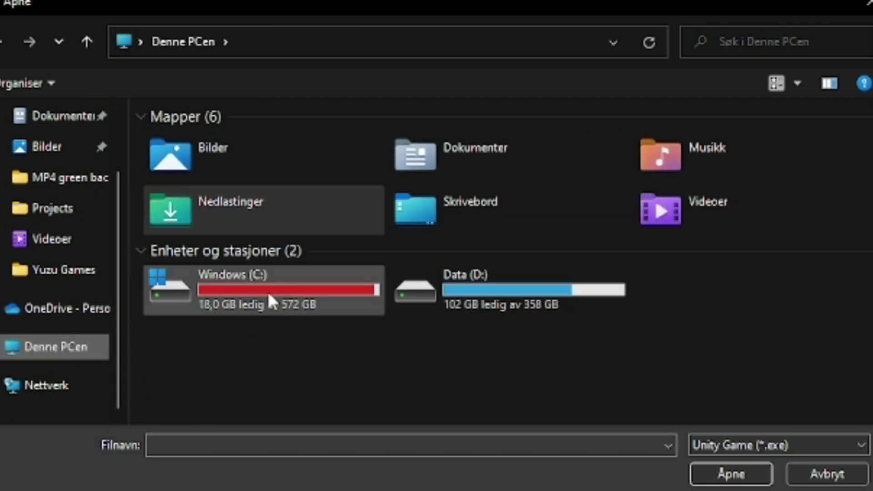
pyautogui.doubleClick(268, 294)
pyautogui.doubleClick(248, 301)
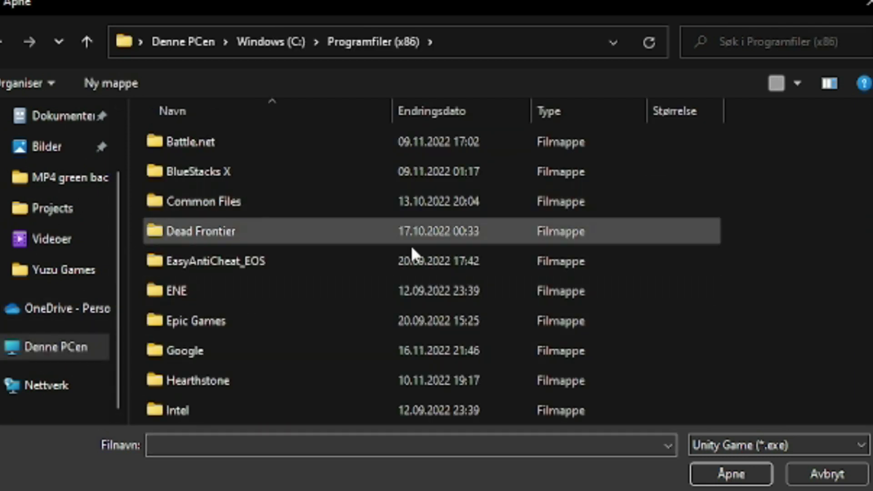
pyautogui.scroll(-2, 353, 300)
pyautogui.scroll(-6, 341, 316)
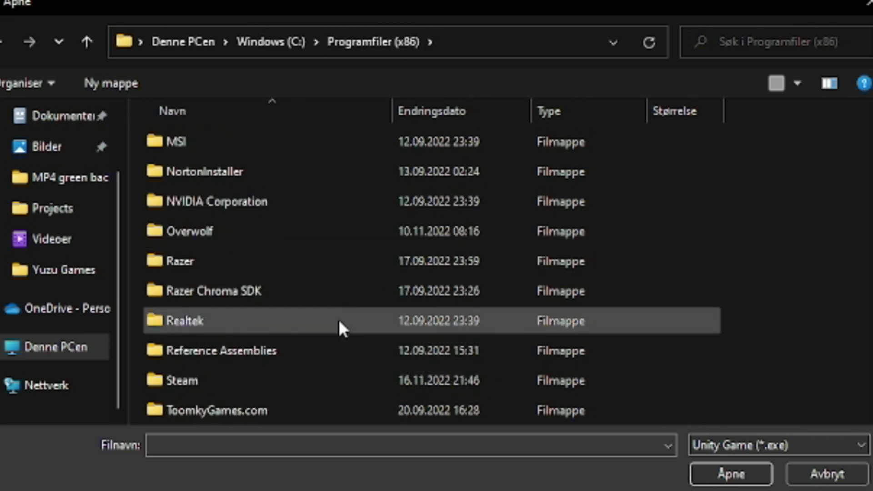
pyautogui.scroll(-1, 318, 291)
pyautogui.scroll(3, 309, 300)
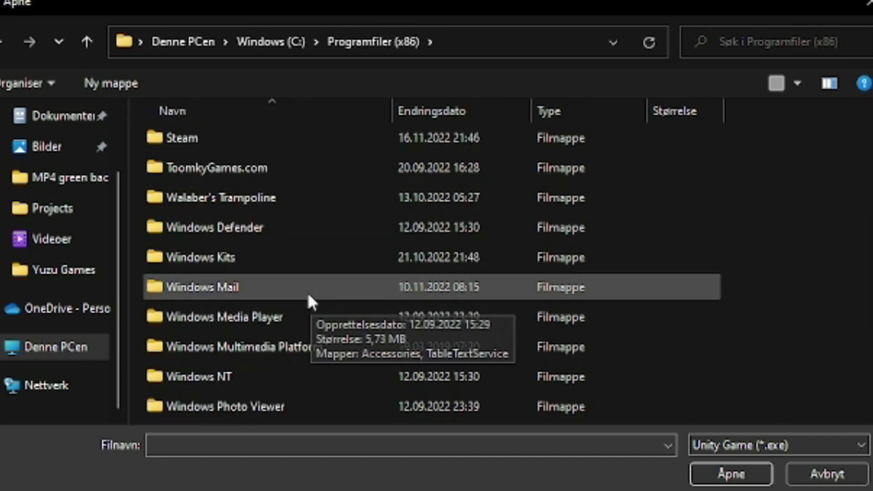
pyautogui.doubleClick(201, 317)
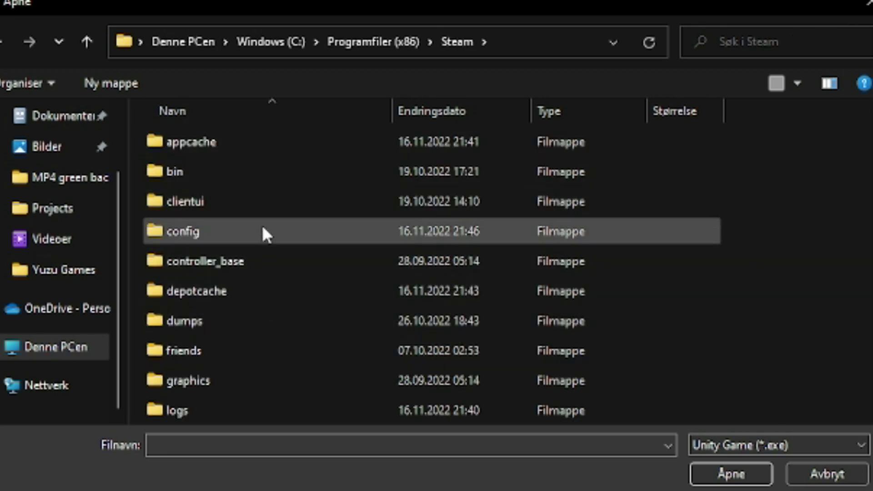
# Step: Choose the BloonsTD6 program in steamapps\common\BloonsTD6 as the Unity game and install MelonLoader v0.5.7
pyautogui.scroll(-5, 269, 176)
pyautogui.doubleClick(234, 172)
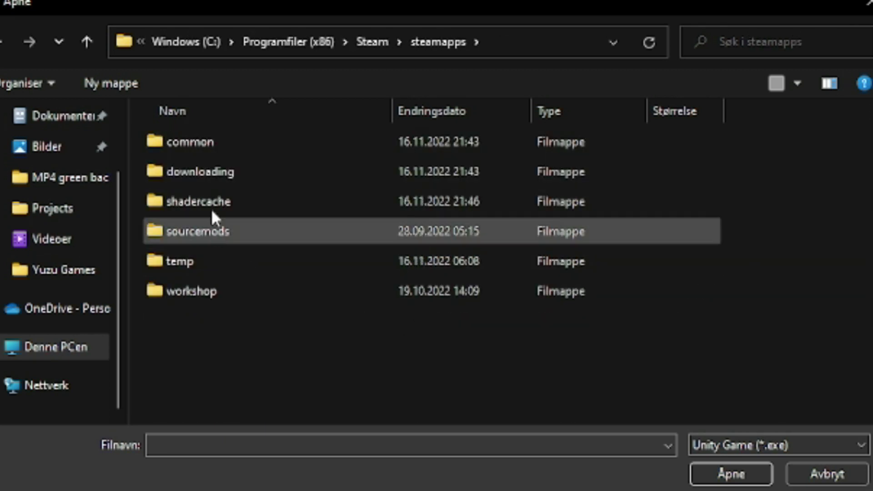
pyautogui.doubleClick(241, 142)
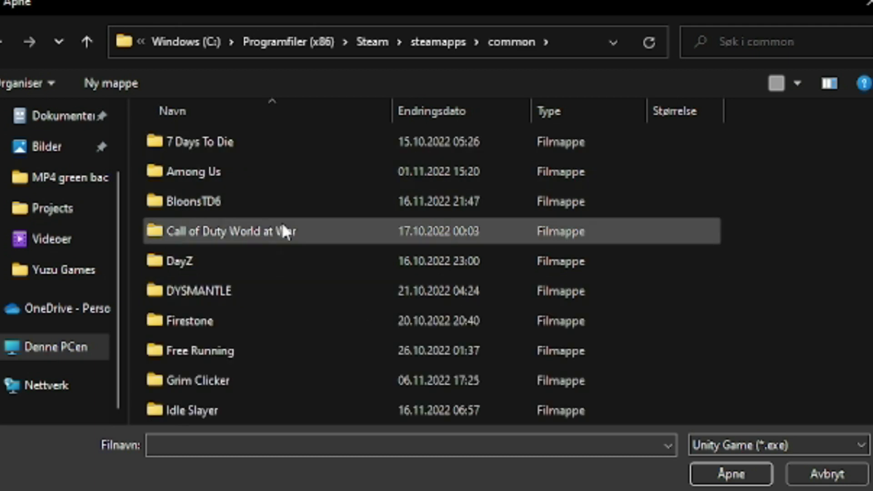
pyautogui.doubleClick(275, 207)
pyautogui.click(216, 320)
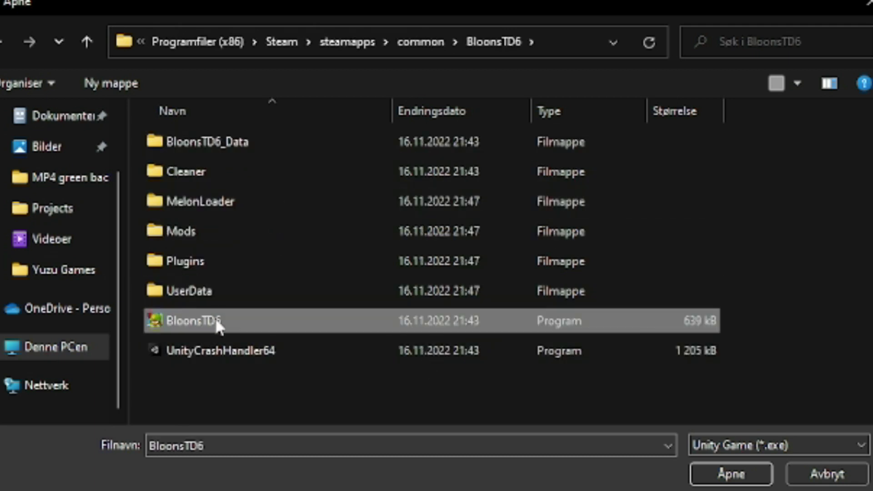
pyautogui.click(731, 473)
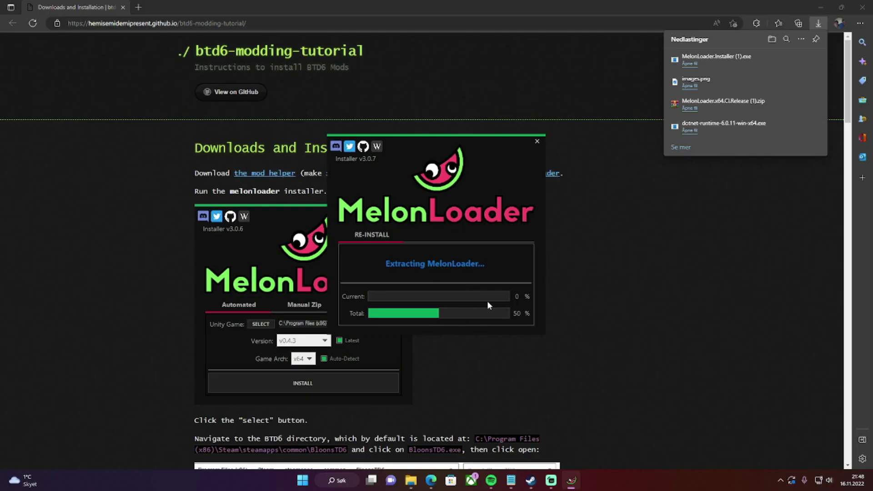
pyautogui.click(454, 267)
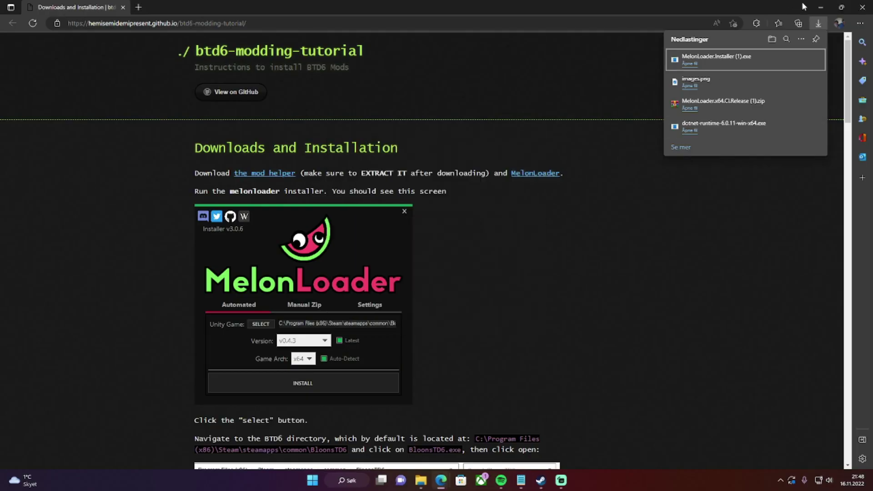
# Step: Launch Bloons TD 6 with MelonLoader installed, dismiss the modded client notice and quit the game
pyautogui.click(821, 7)
pyautogui.doubleClick(431, 198)
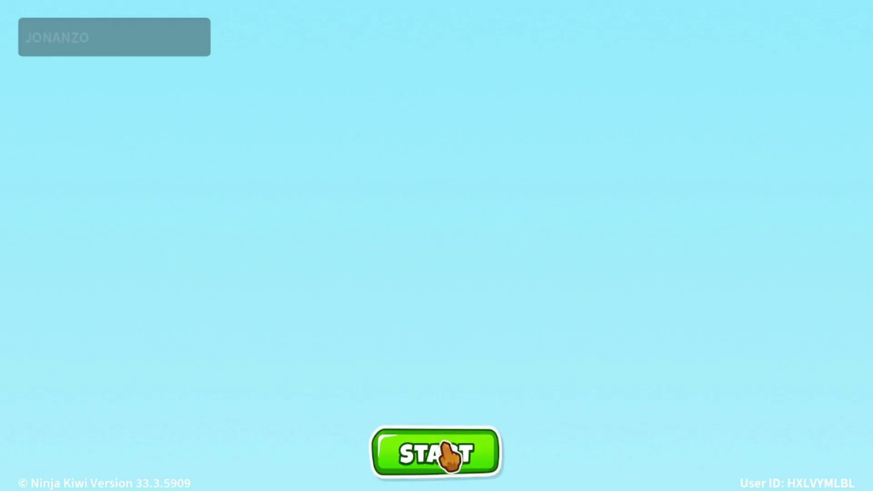
pyautogui.click(441, 451)
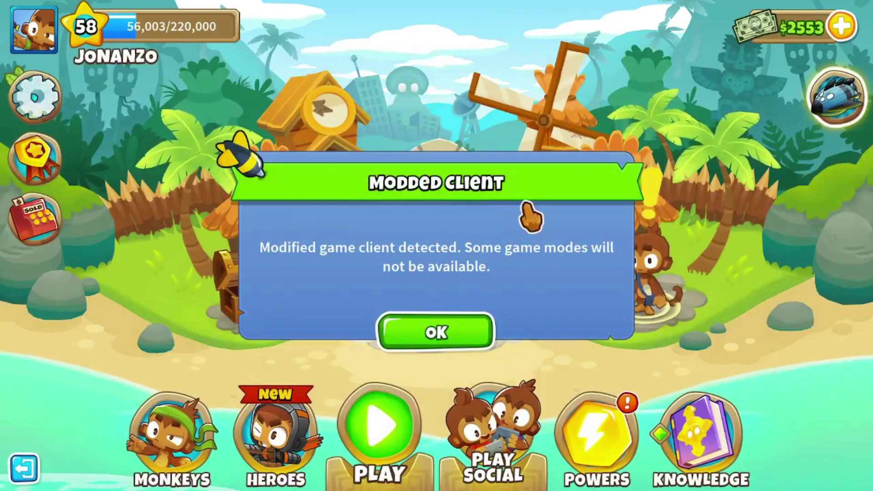
pyautogui.click(443, 335)
pyautogui.press('Escape')
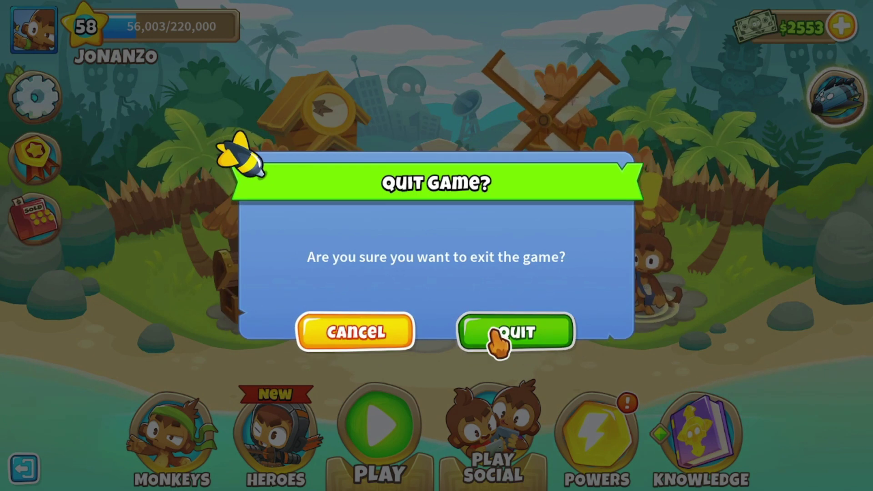
pyautogui.click(496, 335)
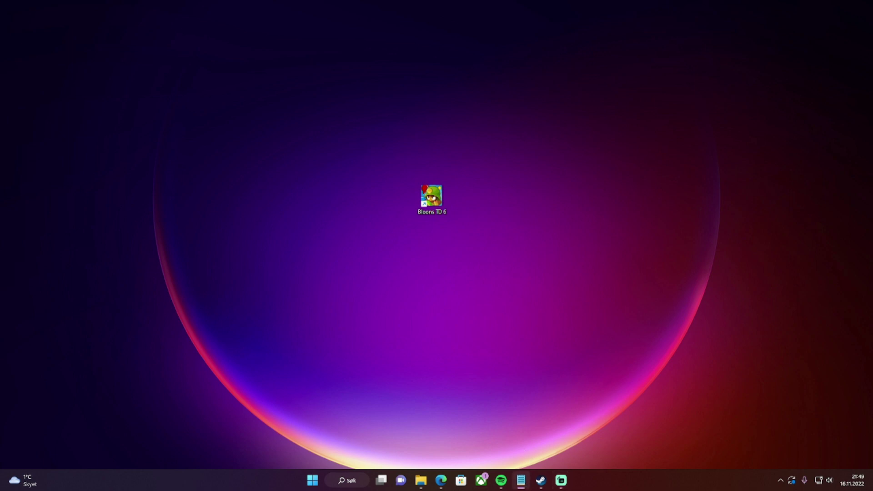
# Step: Copy the MelonLoader artifact link from the open Notepad note and return to the desktop
pyautogui.moveTo(679, 181); pyautogui.dragTo(377, 181)
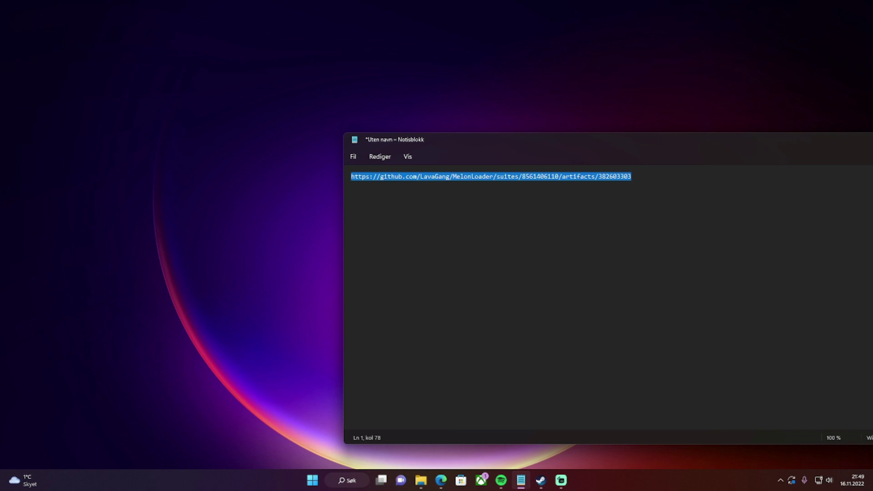
pyautogui.press('super+d')
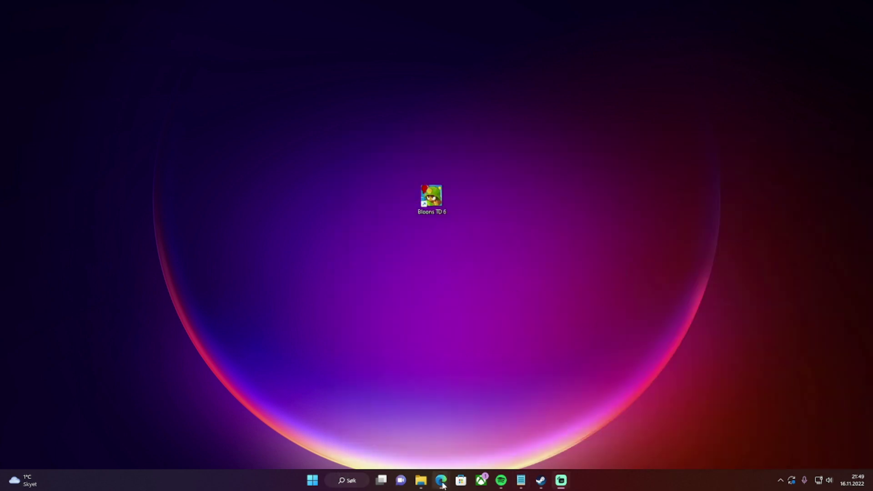
# Step: Switch to Microsoft Edge and reopen MelonLoader.Installer (1).exe from the downloads list
pyautogui.moveTo(443, 486)
pyautogui.click(478, 448)
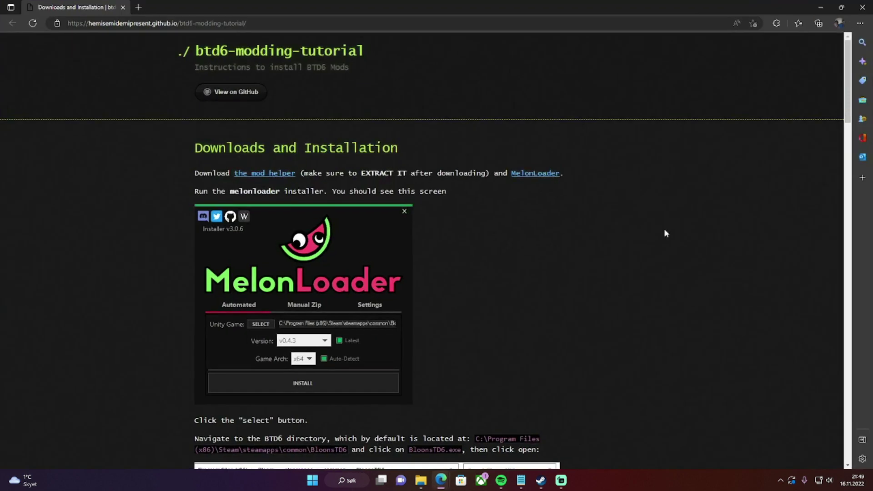
pyautogui.click(860, 23)
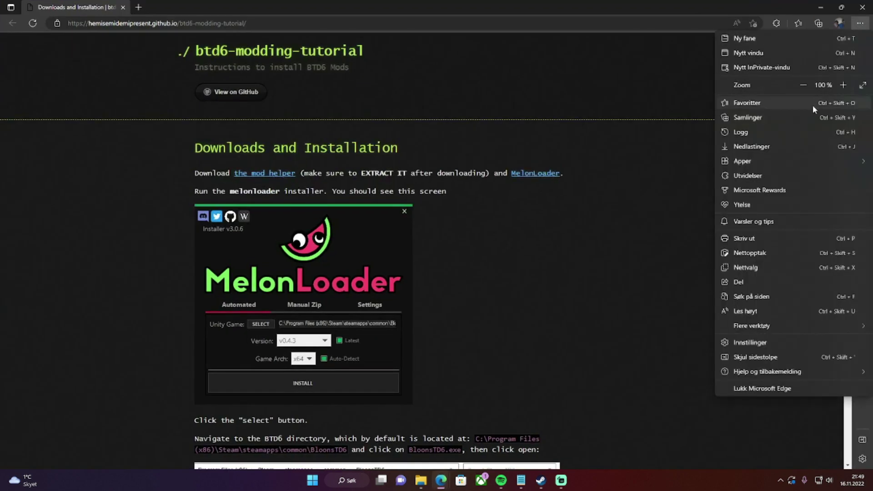
pyautogui.click(768, 148)
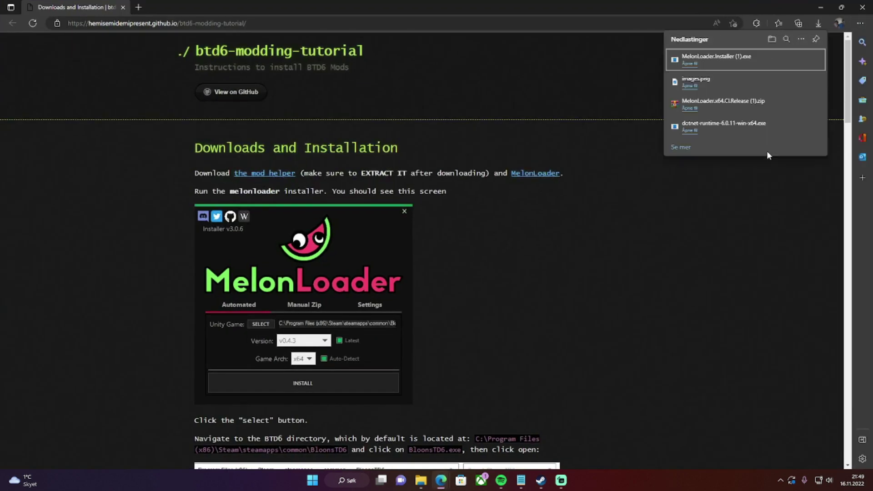
pyautogui.click(710, 68)
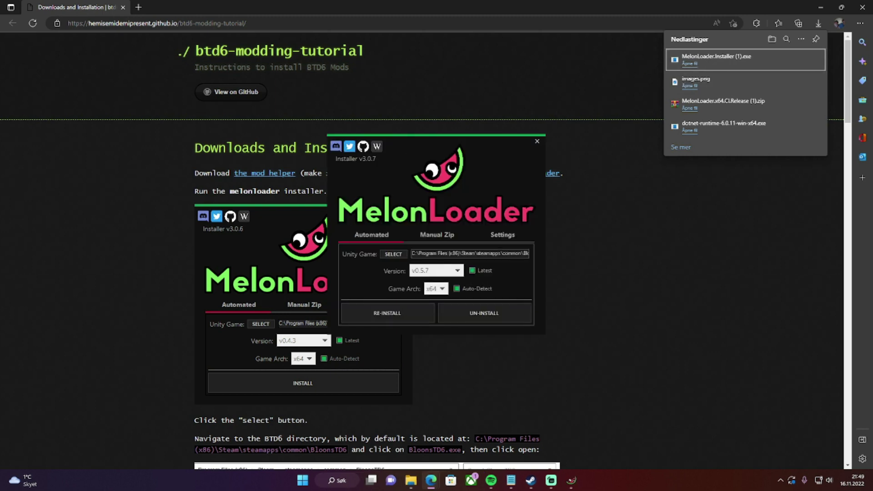
# Step: Minimize the browser and uninstall MelonLoader from Bloons TD 6 with the installer
pyautogui.click(821, 7)
pyautogui.moveTo(400, 213); pyautogui.dragTo(586, 160)
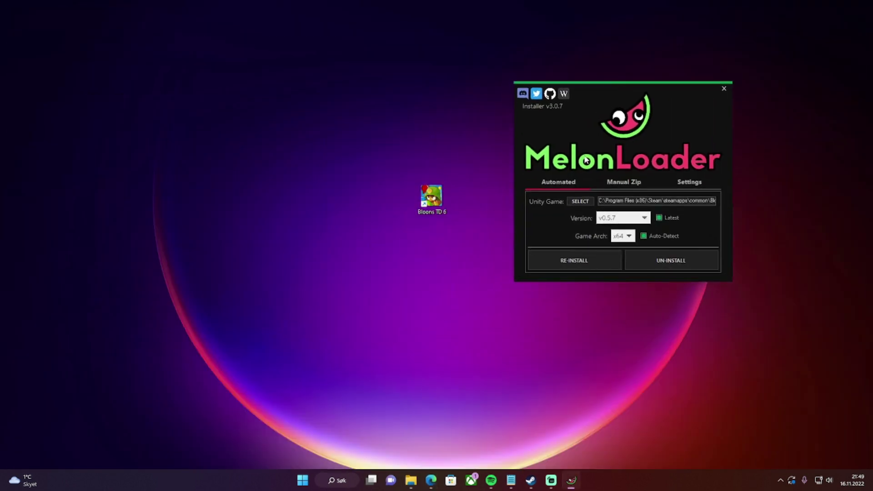
pyautogui.click(673, 266)
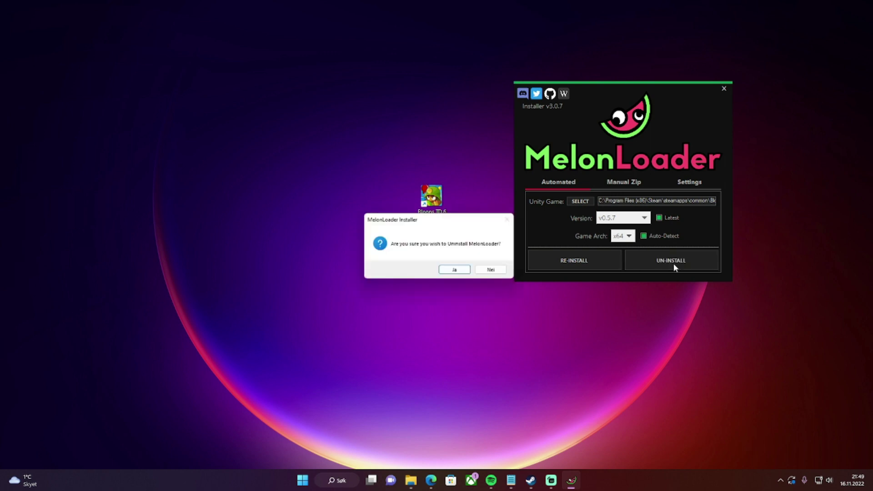
pyautogui.click(457, 272)
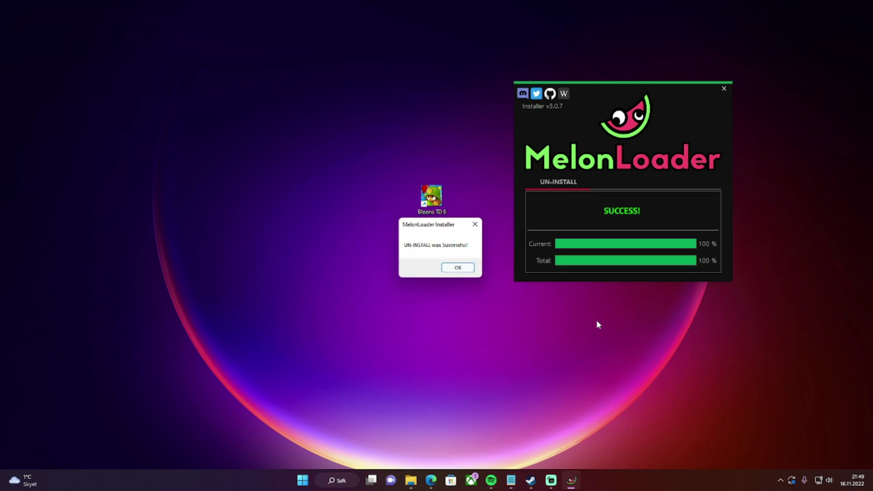
pyautogui.click(458, 269)
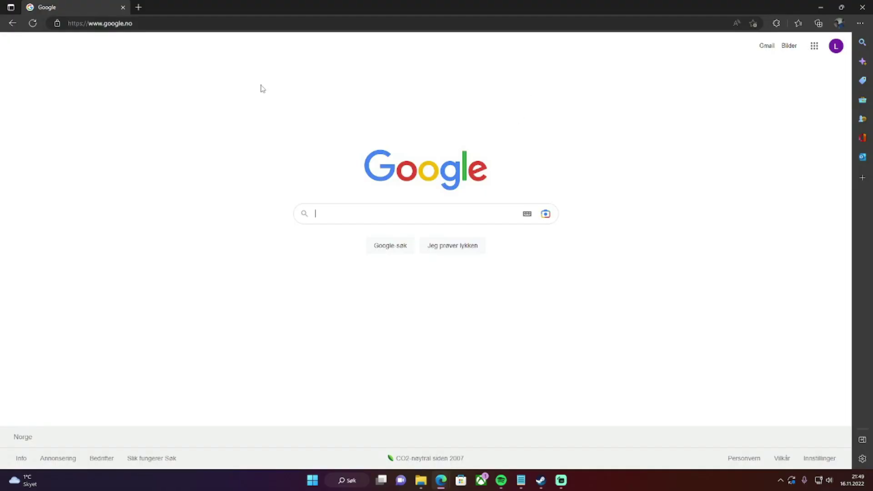
# Step: Start downloading the MelonLoader artifact from the copied GitHub link and pause the download
pyautogui.click(191, 23)
pyautogui.hotkey('ctrl', 'v')
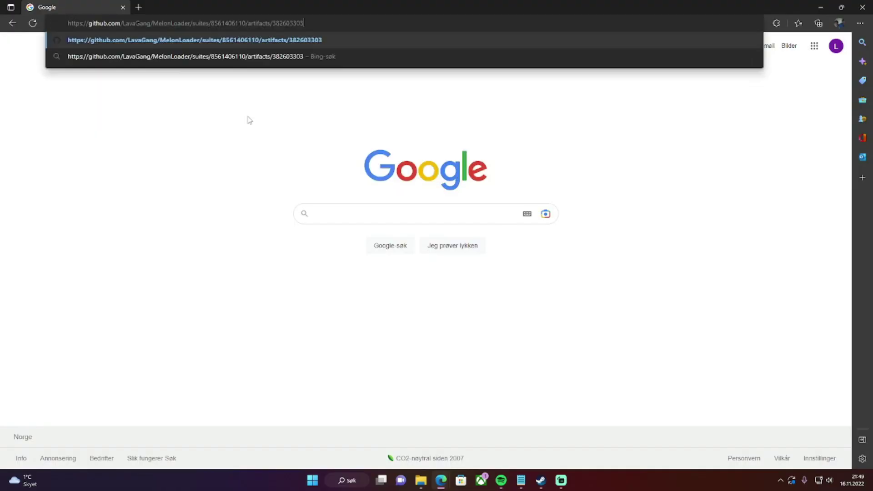
pyautogui.press('Return')
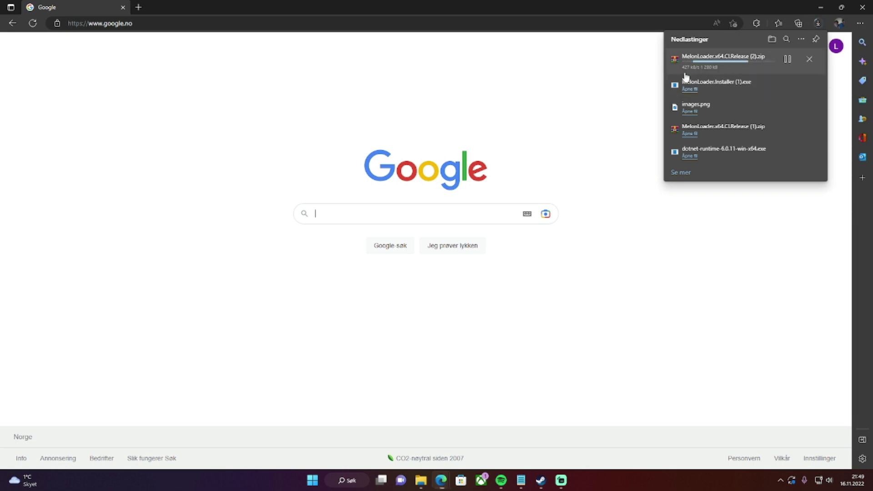
pyautogui.click(788, 59)
# Step: Open the already downloaded MelonLoader.x64.CI.Release (1).zip and move its window aside with the browser minimized
pyautogui.click(716, 133)
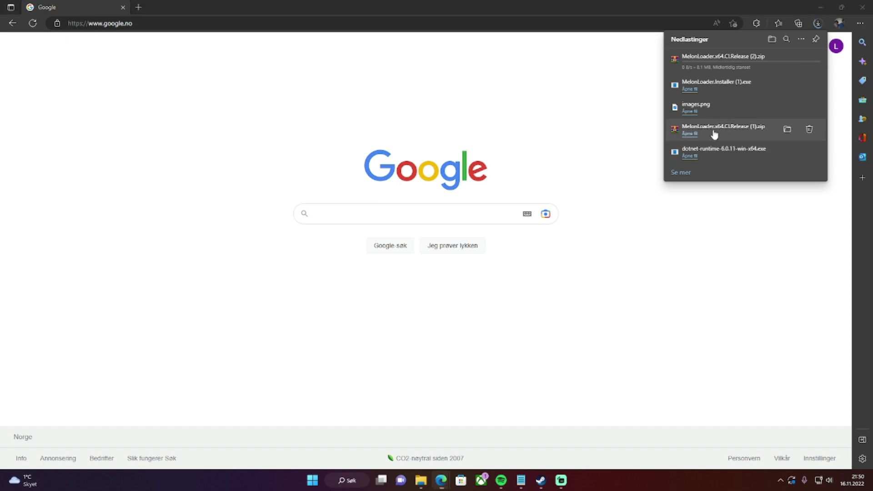
pyautogui.click(826, 10)
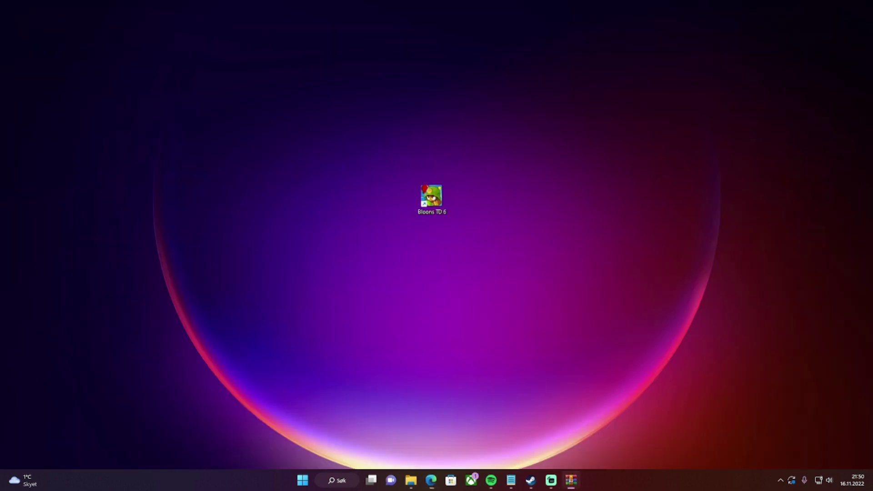
pyautogui.moveTo(760, 90); pyautogui.dragTo(781, 78)
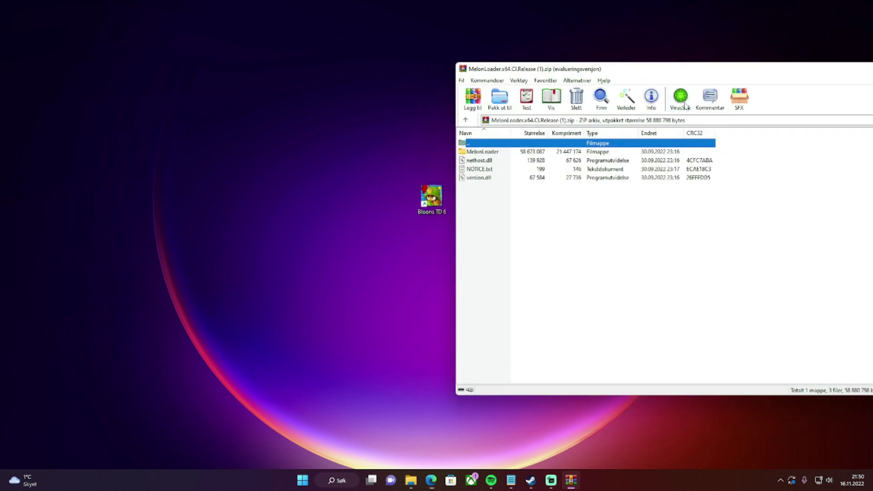
pyautogui.moveTo(577, 71); pyautogui.dragTo(607, 68)
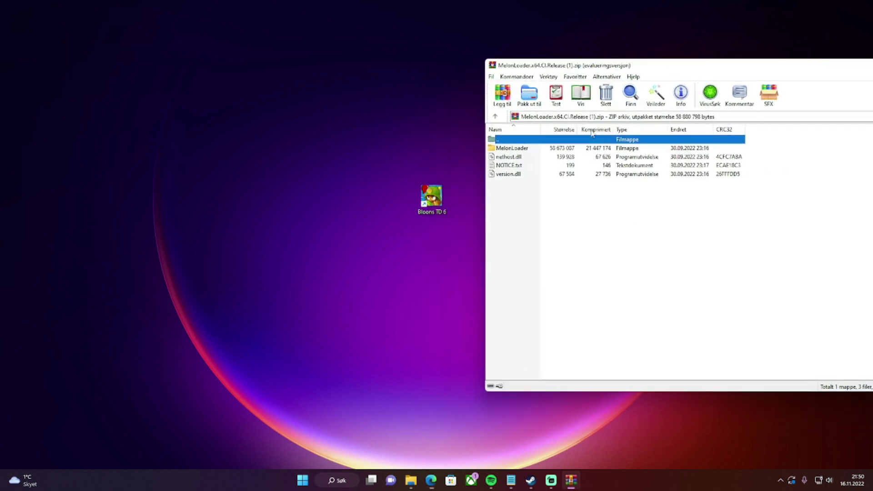
pyautogui.moveTo(503, 172); pyautogui.dragTo(579, 260)
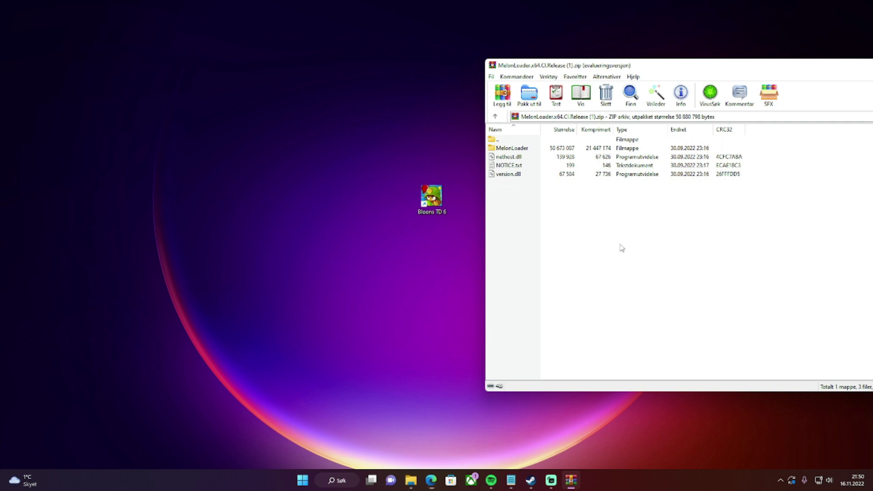
# Step: Open the BloonsTD6 folder inside Steam's common folder in File Explorer and place its window beside the archive
pyautogui.click(415, 485)
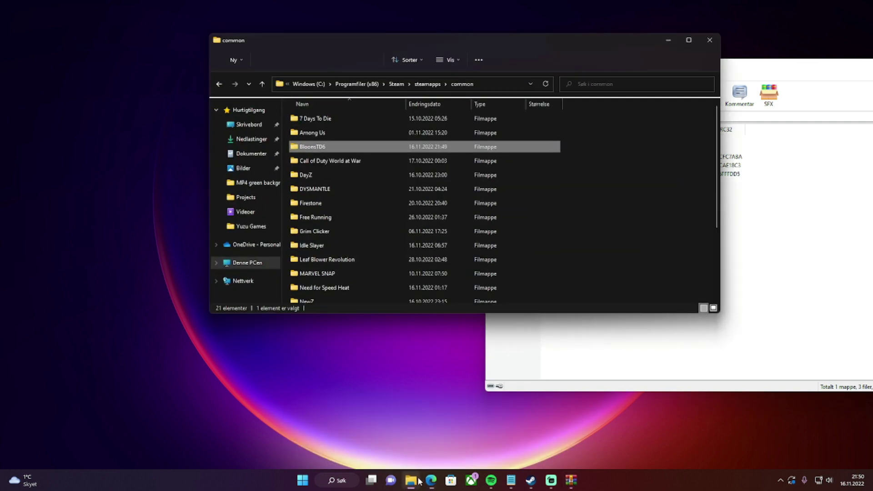
pyautogui.doubleClick(334, 145)
pyautogui.moveTo(464, 42); pyautogui.dragTo(283, 52)
# Step: Extract the MelonLoader folder, nethost.dll, NOTICE.txt and version.dll from the archive into the BloonsTD6 folder, replacing the existing NOTICE.txt
pyautogui.click(672, 280)
pyautogui.moveTo(672, 280); pyautogui.dragTo(548, 162)
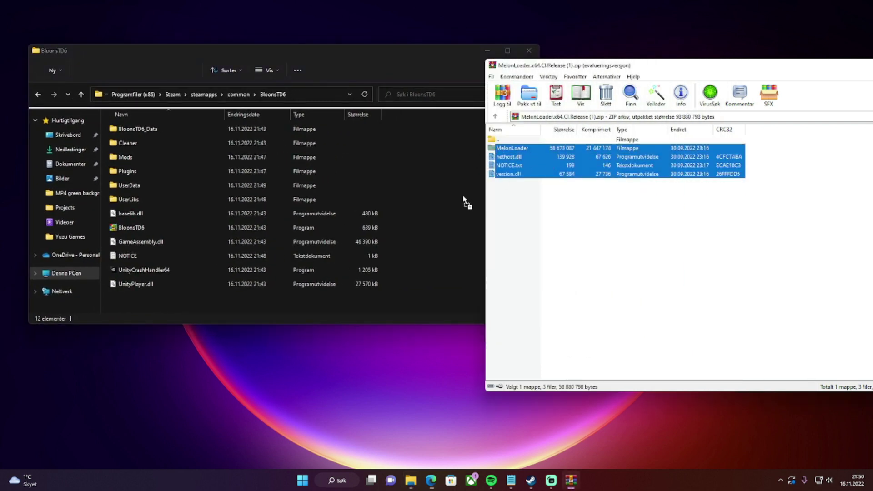
pyautogui.moveTo(468, 202); pyautogui.dragTo(466, 204)
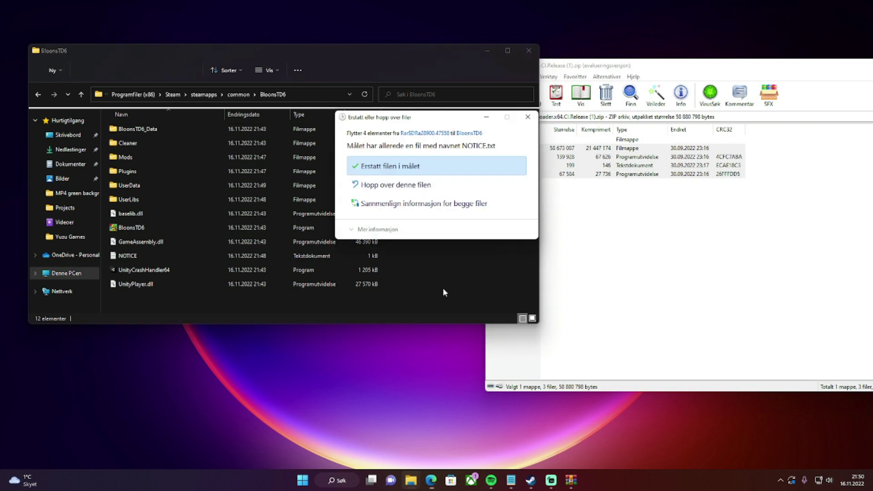
pyautogui.click(400, 169)
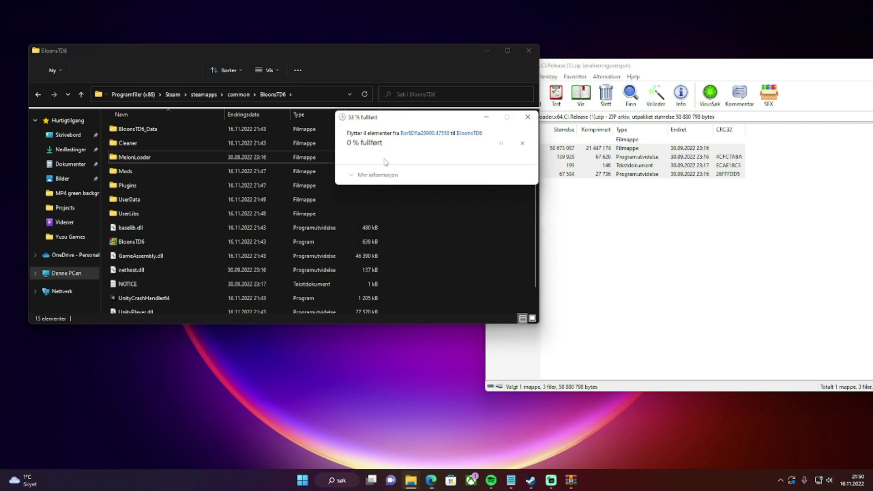
pyautogui.scroll(-1, 424, 241)
pyautogui.scroll(1, 223, 293)
pyautogui.scroll(-1, 316, 211)
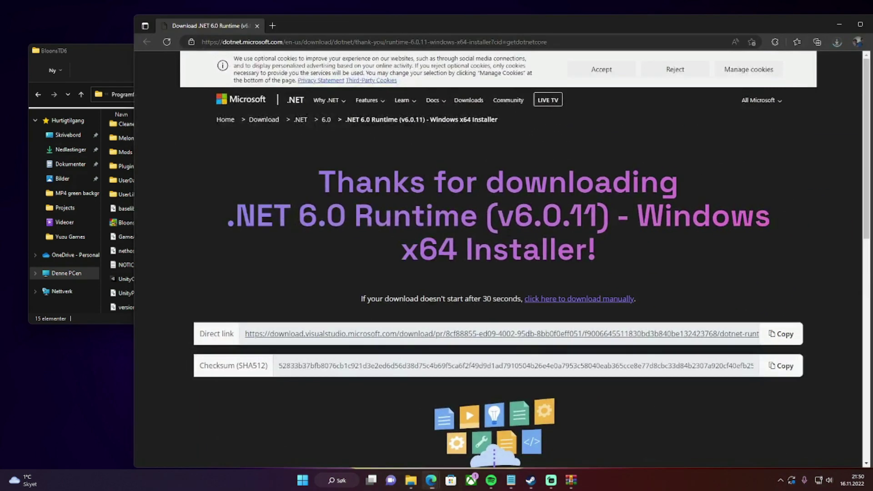
pyautogui.moveTo(315, 183); pyautogui.dragTo(610, 218)
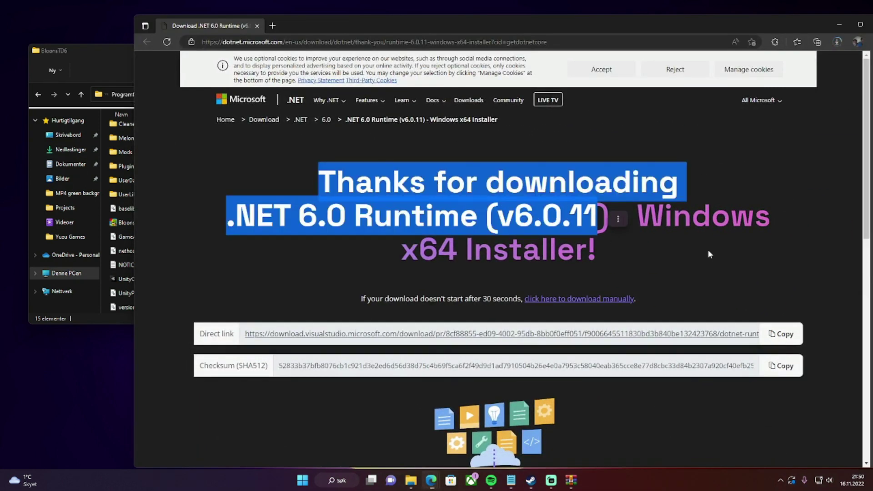
pyautogui.click(678, 279)
pyautogui.moveTo(677, 279); pyautogui.dragTo(312, 174)
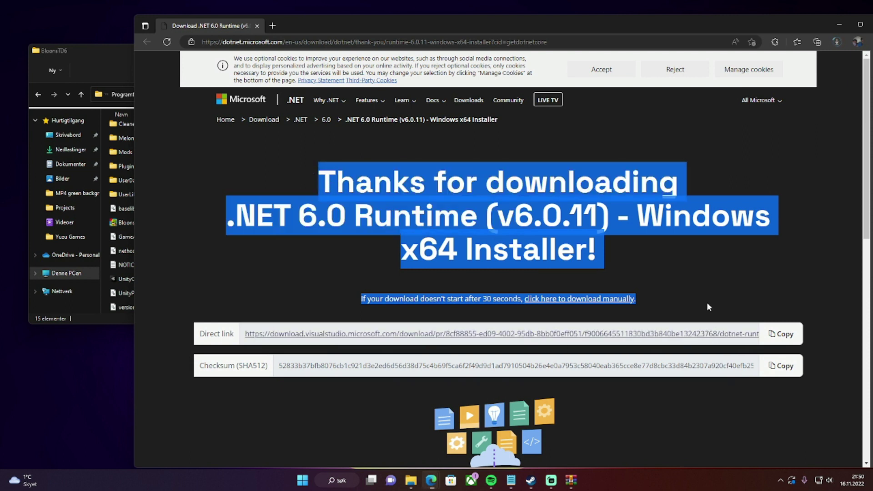
pyautogui.moveTo(354, 29); pyautogui.dragTo(470, 67)
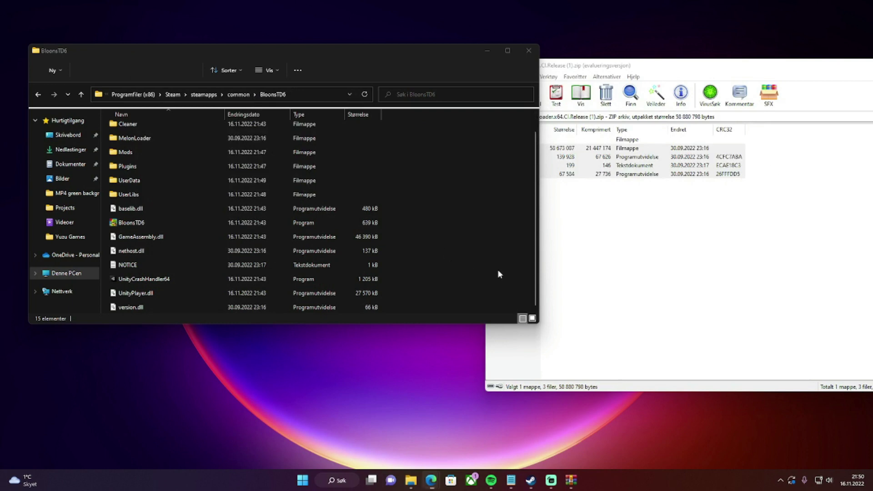
# Step: Delete MelonStartScreen and MelonPreferences from the UserData folder of BloonsTD6 and open the game's Mods folder
pyautogui.scroll(1, 205, 214)
pyautogui.click(150, 157)
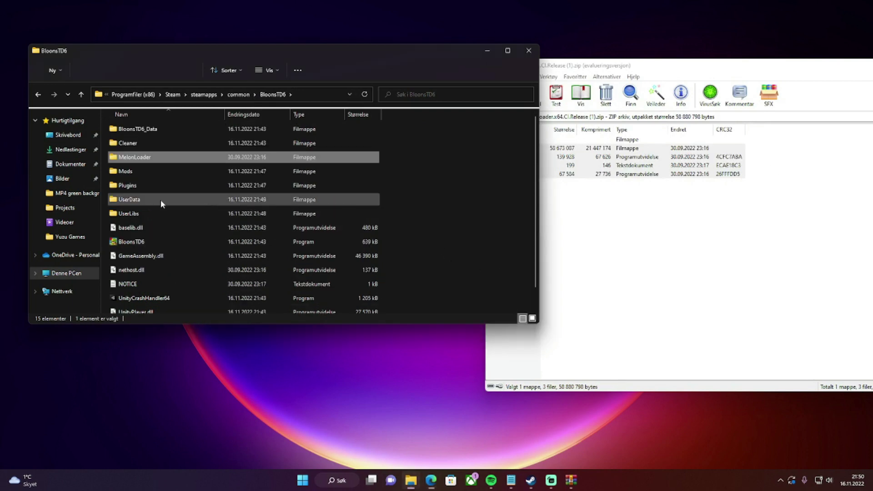
pyautogui.doubleClick(161, 202)
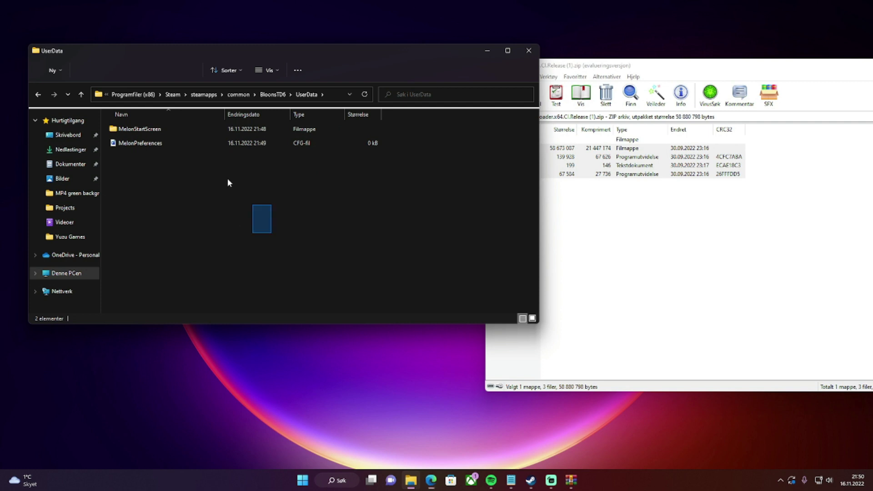
pyautogui.moveTo(270, 233); pyautogui.dragTo(109, 122)
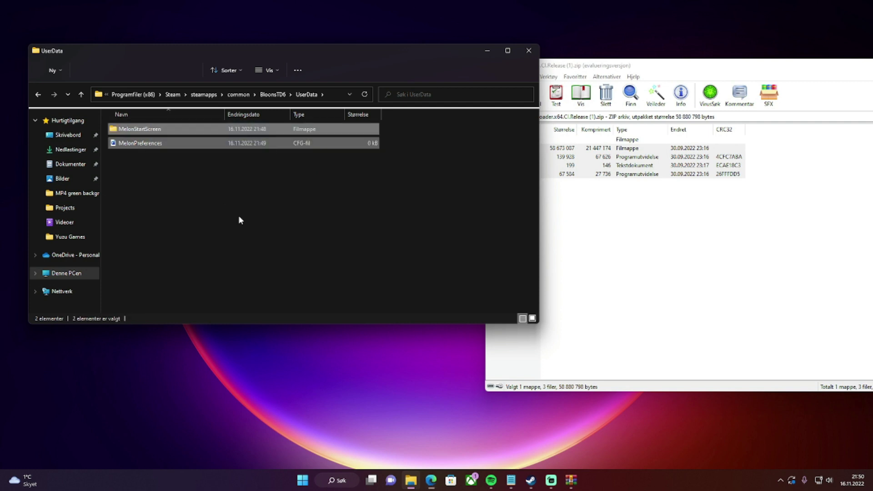
pyautogui.press('Delete')
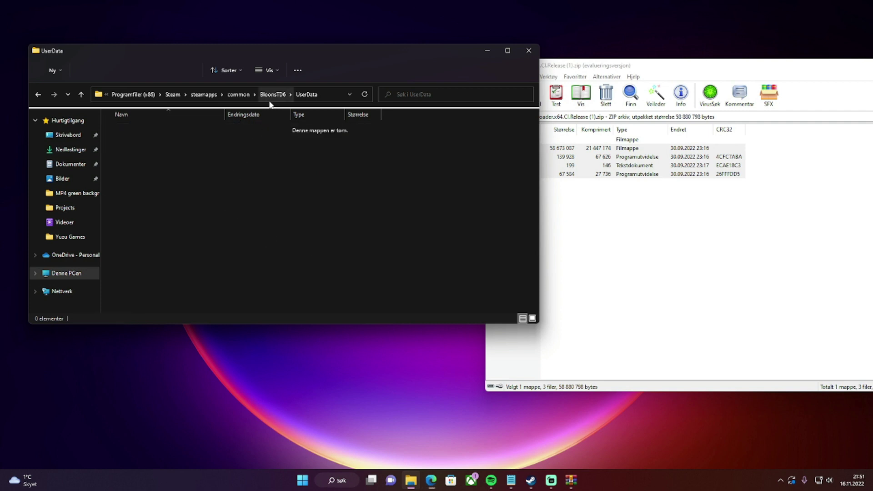
pyautogui.click(273, 94)
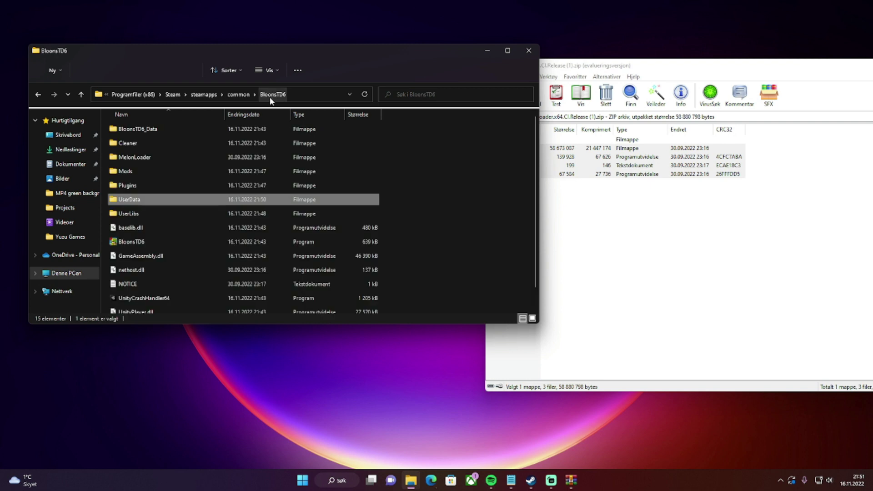
pyautogui.doubleClick(154, 172)
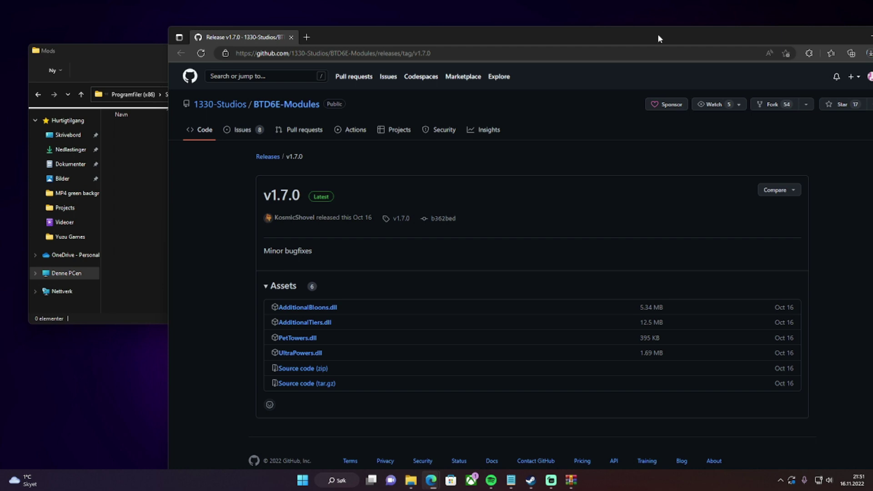
# Step: Try to download and keep AdditionalBloons.dll from the BTD6E-Modules v1.7.0 release, expand the SmartScreen warning details and minimize the browser
pyautogui.moveTo(569, 33); pyautogui.dragTo(496, 22)
pyautogui.click(253, 298)
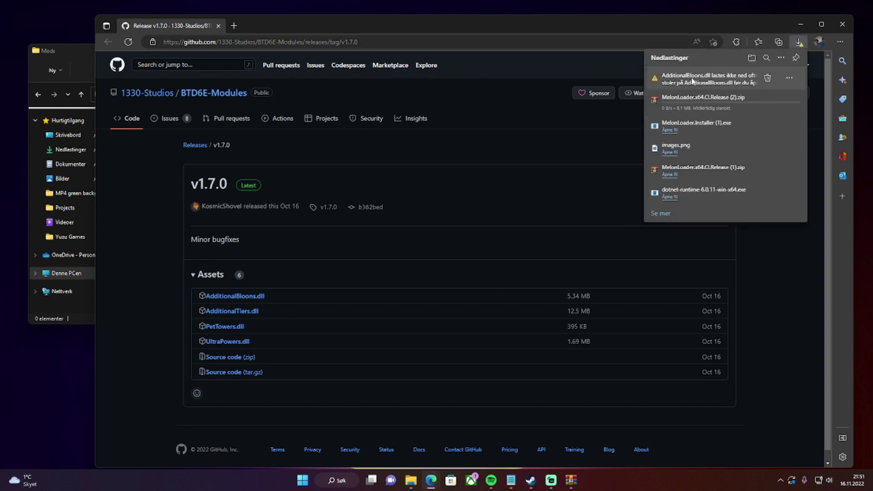
pyautogui.click(789, 79)
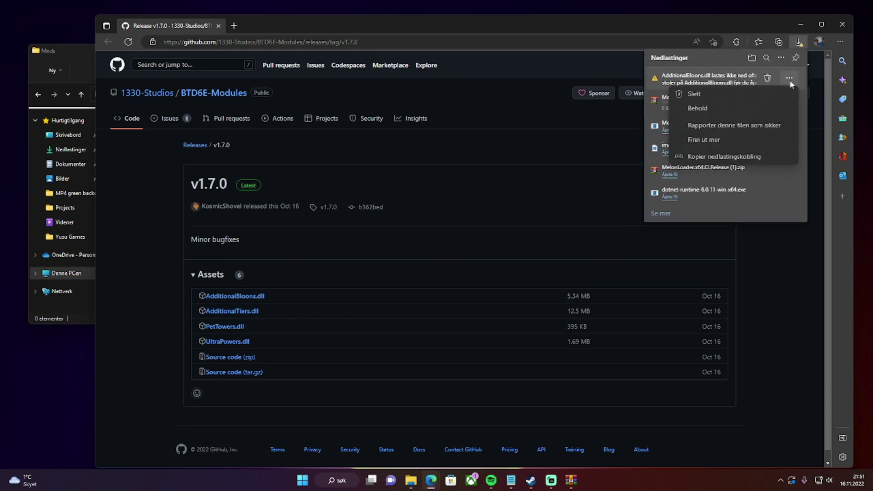
pyautogui.click(711, 107)
pyautogui.click(707, 189)
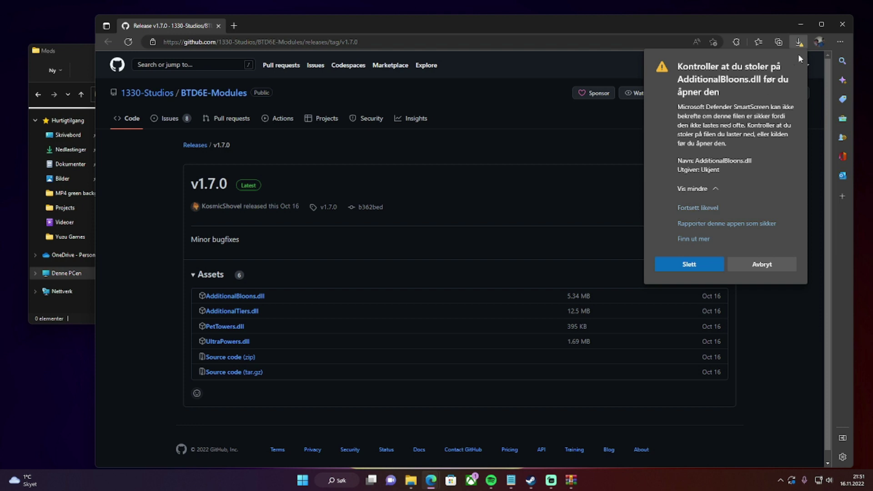
pyautogui.click(799, 42)
pyautogui.click(801, 26)
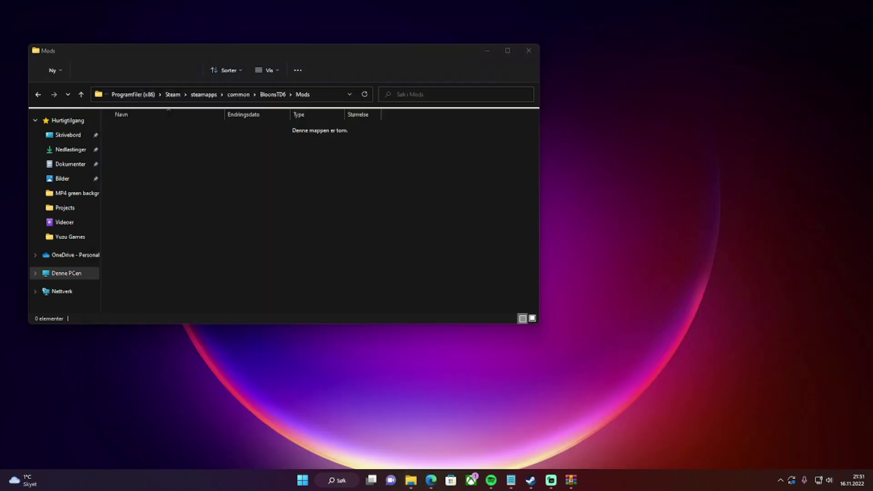
# Step: Add ParagonsInShop.dll, PetTowers.dll, UltraPowers.dll, AdditionalBloons.dll and AdditionalTiers.dll to the Mods folder and launch BloonsTD6 from its game folder
pyautogui.moveTo(457, 205); pyautogui.dragTo(396, 207)
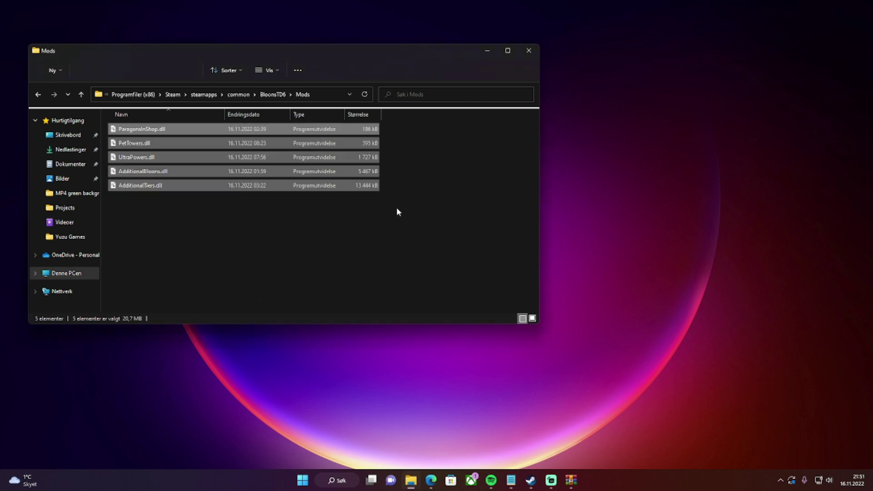
pyautogui.click(294, 253)
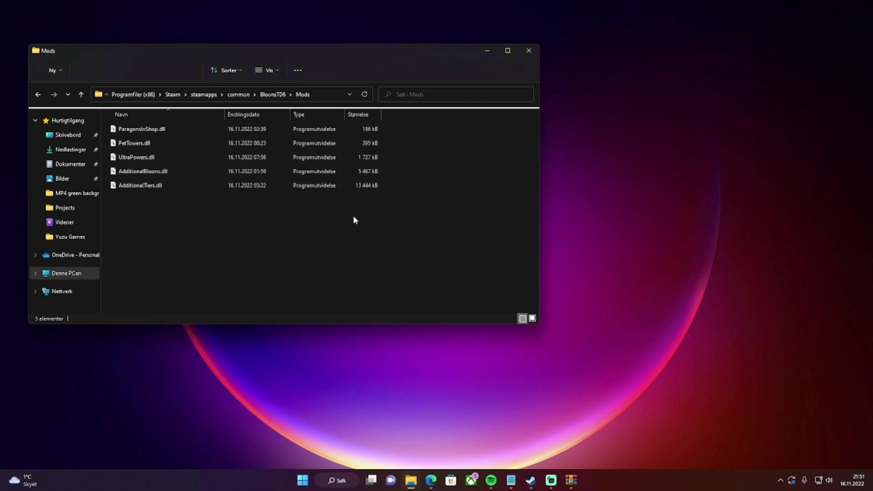
pyautogui.click(273, 94)
pyautogui.doubleClick(165, 244)
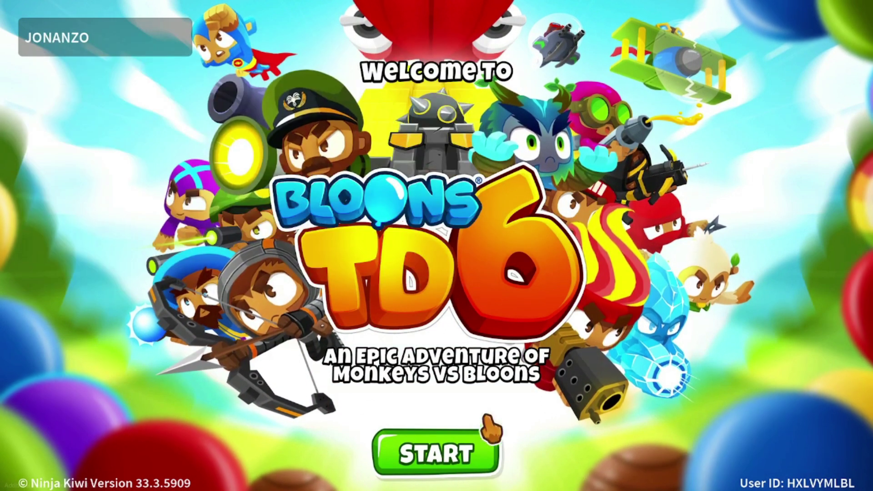
# Step: Enter the game past the modded client notice and start a Town Center match on Hard difficulty
pyautogui.click(442, 443)
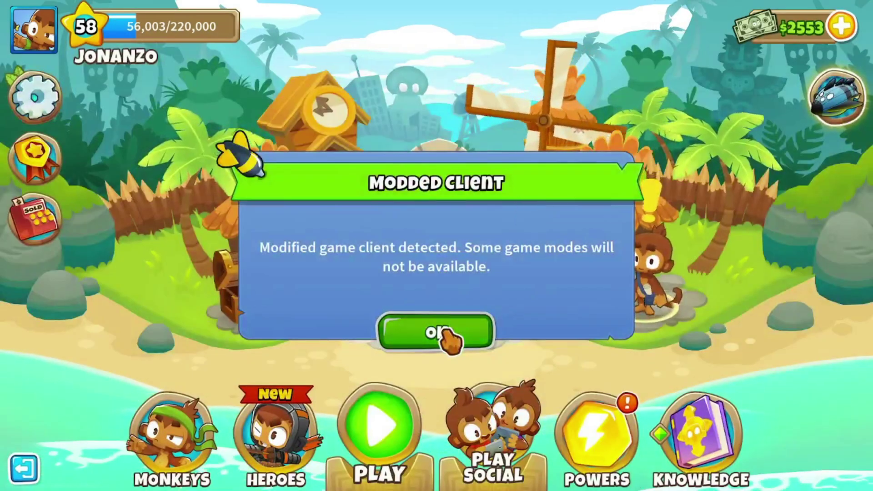
pyautogui.click(443, 337)
pyautogui.click(364, 468)
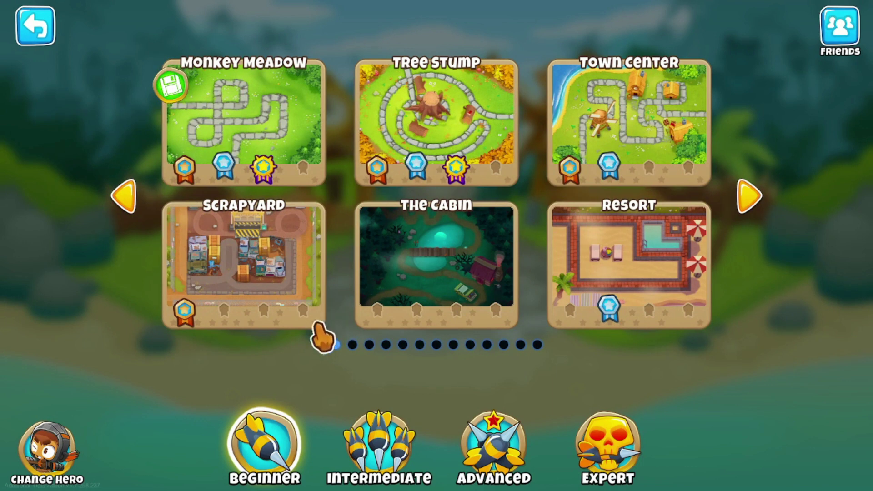
pyautogui.click(655, 116)
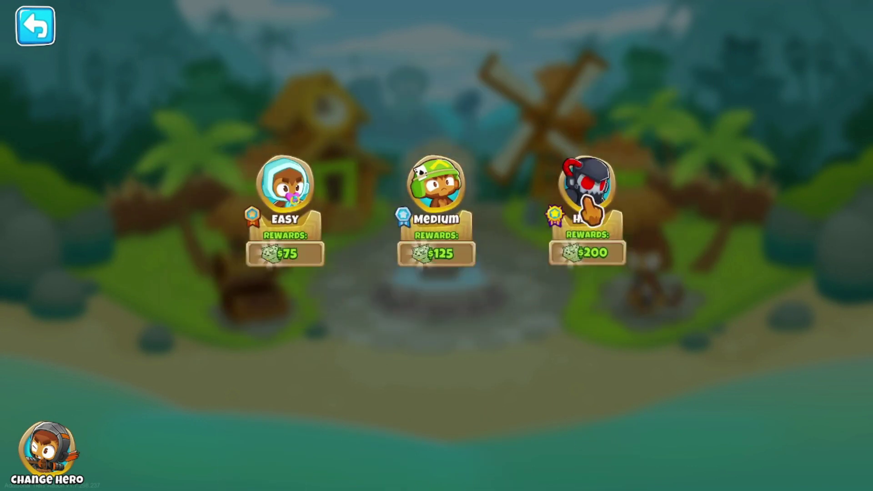
pyautogui.click(589, 202)
pyautogui.click(296, 263)
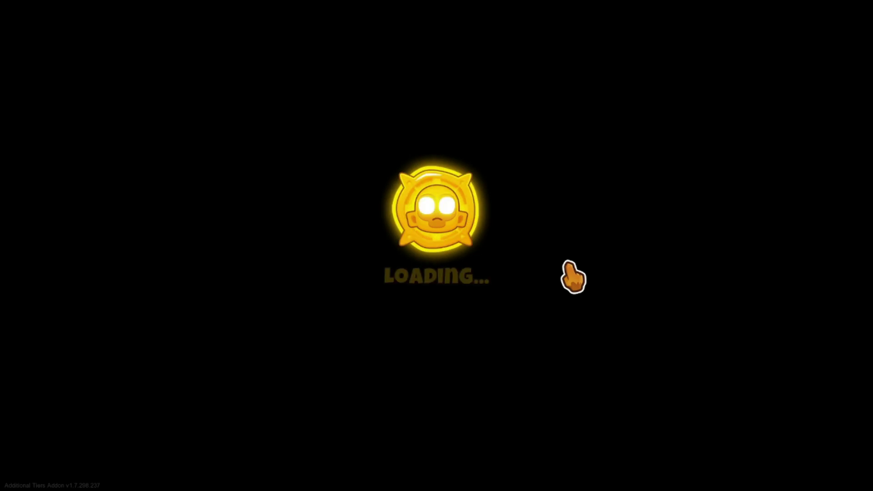
# Step: Place the modded Heather cat tower on the grass below the windmill and start the round
pyautogui.scroll(-6, 825, 150)
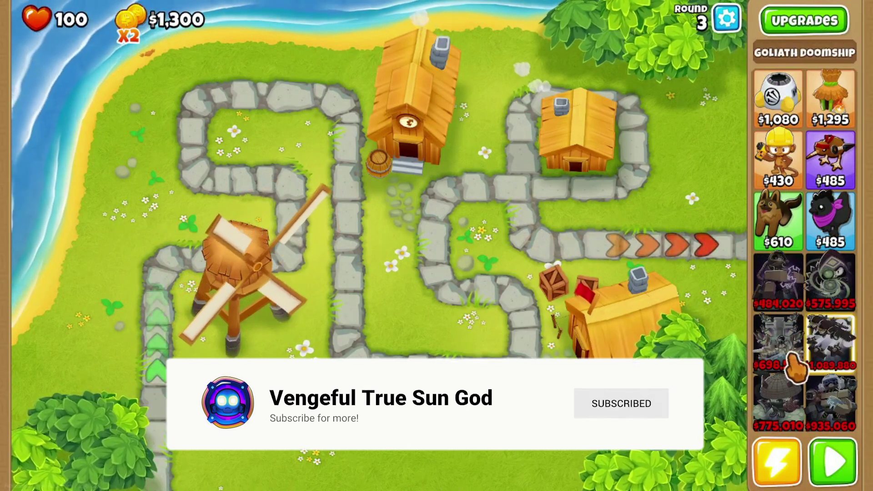
pyautogui.click(832, 225)
pyautogui.click(229, 372)
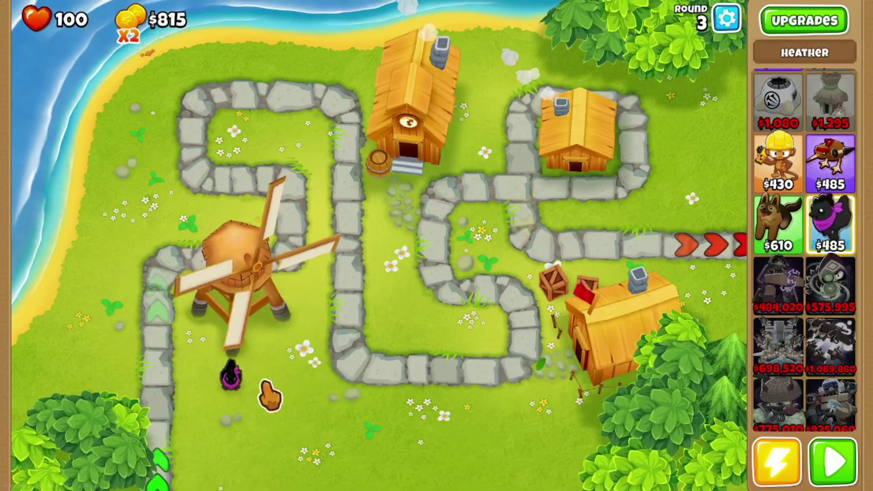
pyautogui.click(247, 391)
pyautogui.click(550, 246)
pyautogui.press('space')
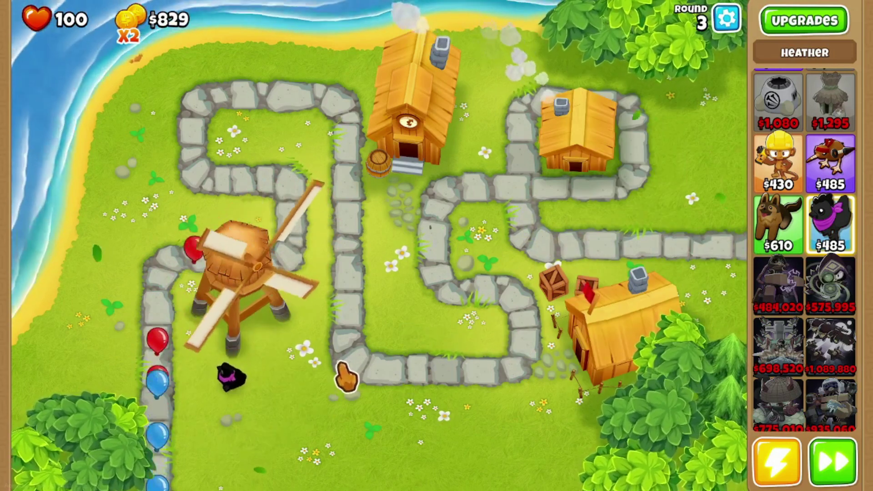
# Step: Leave the match for the home screen, quit Bloons TD 6 and close the BloonsTD6 folder window
pyautogui.press('Escape')
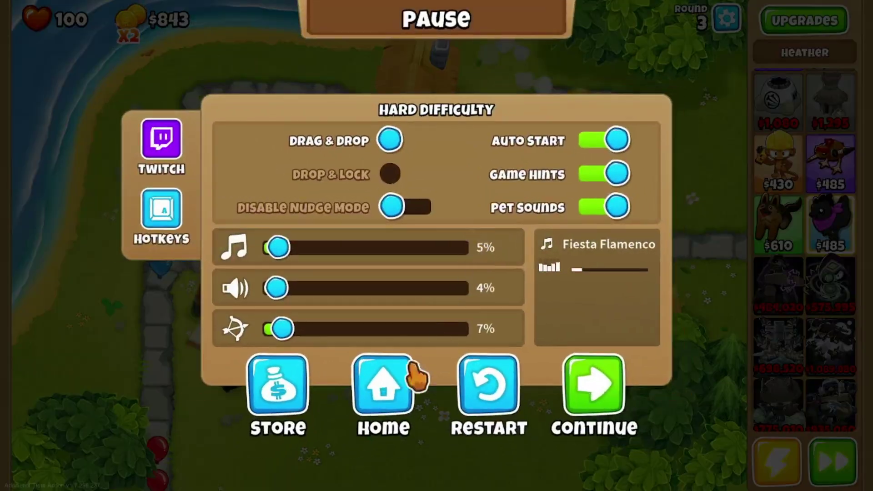
pyautogui.click(398, 389)
pyautogui.press('Escape')
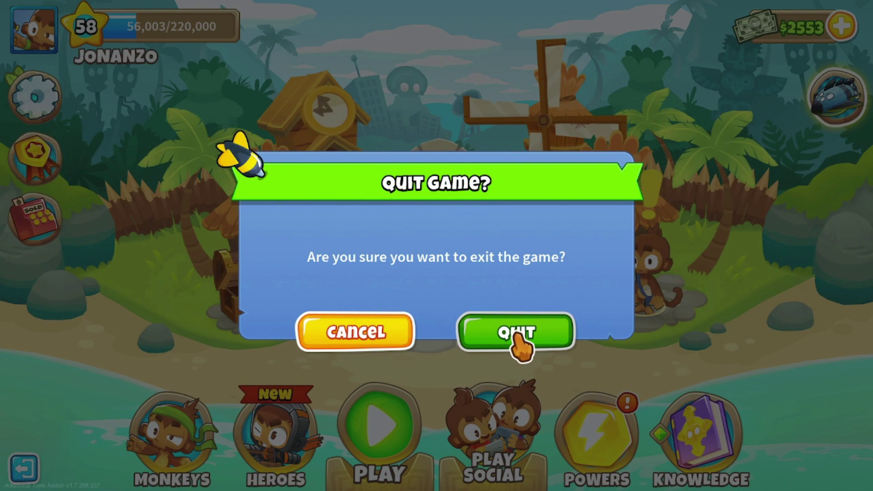
pyautogui.click(518, 336)
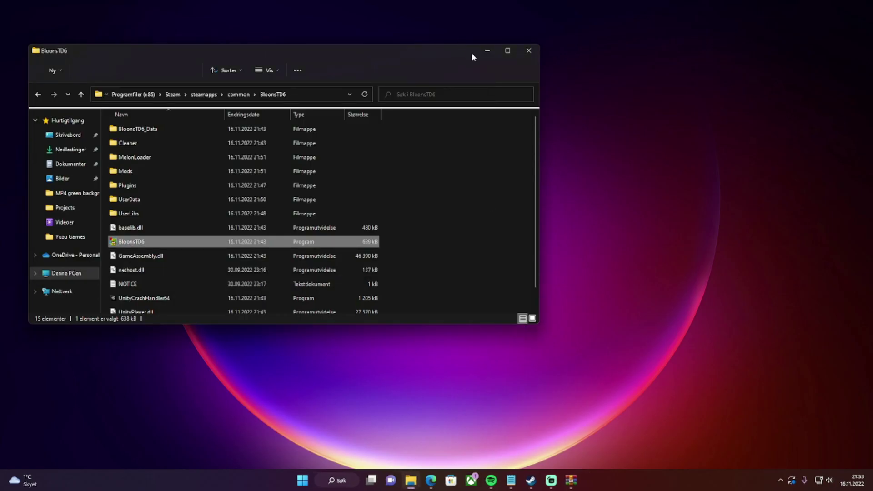
pyautogui.click(528, 51)
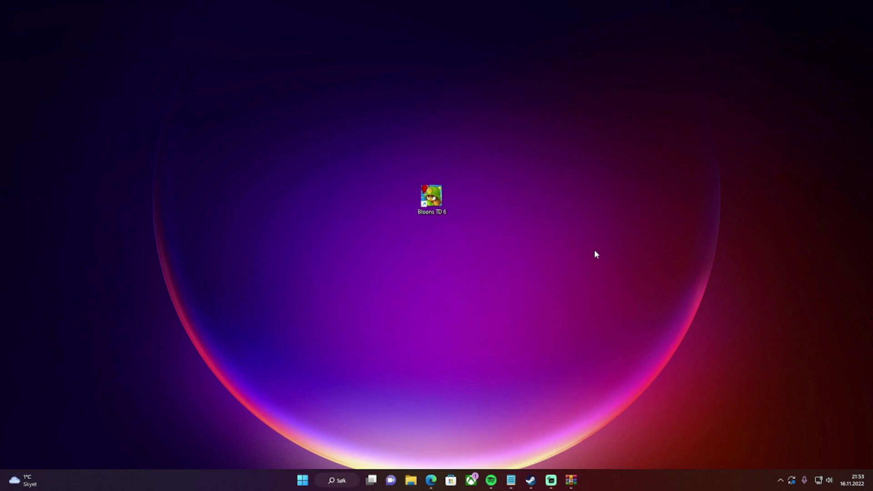
pyautogui.moveTo(553, 279); pyautogui.dragTo(478, 227)
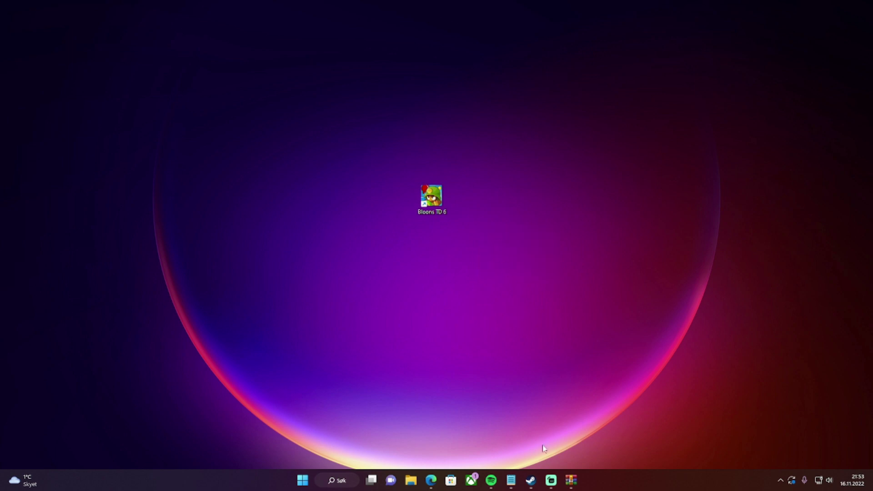